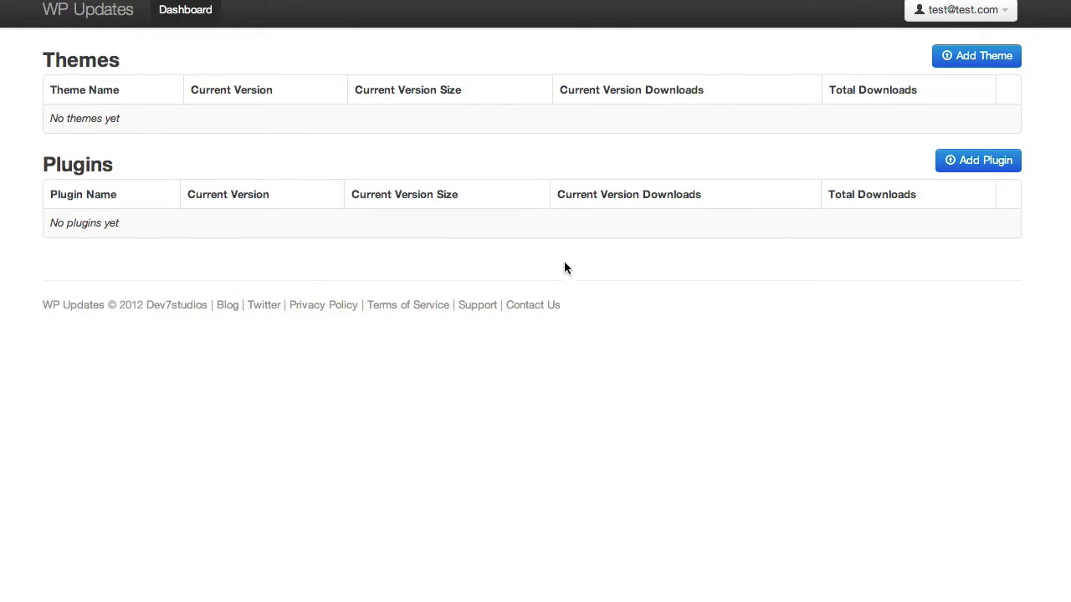
Add a theme named "WP Updates Test" to the dashboard, leaving the theme URL empty
click(972, 63)
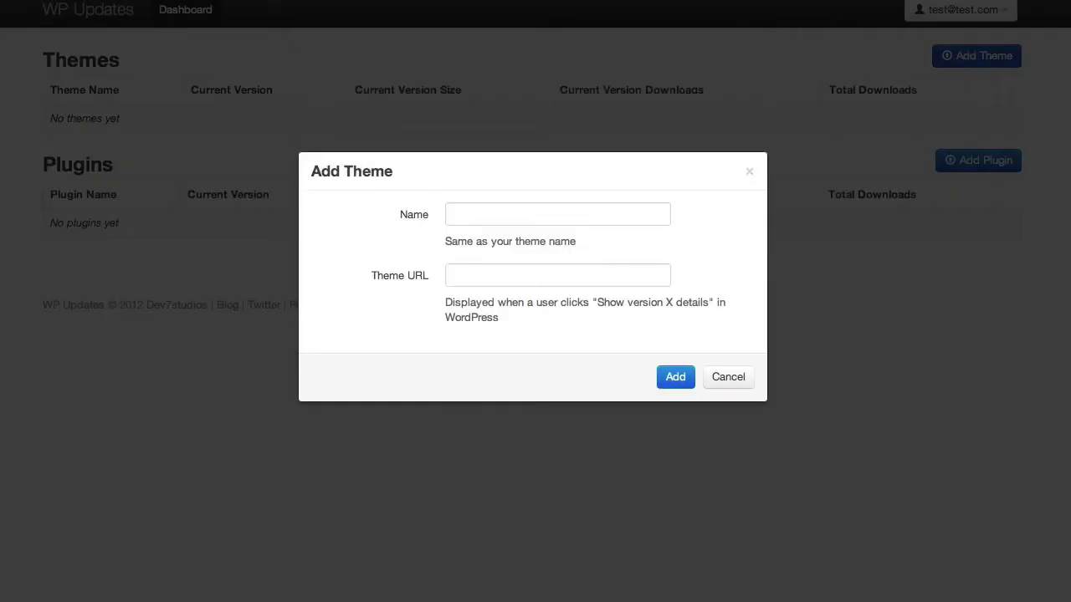
click(528, 215)
text(Wp)
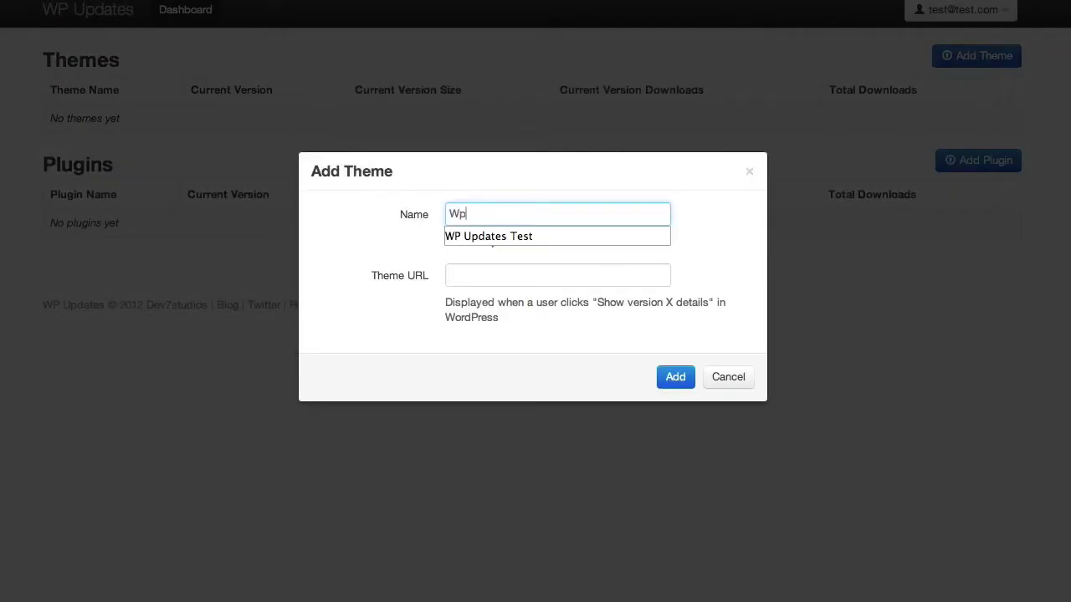
key(Down)
key(Return)
key(Tab)
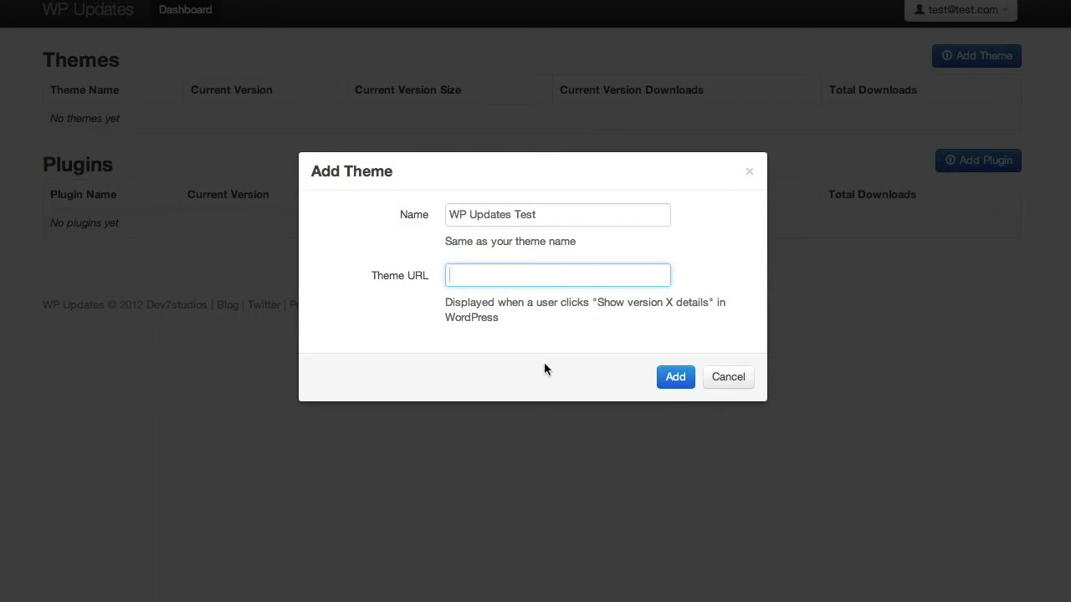
click(679, 380)
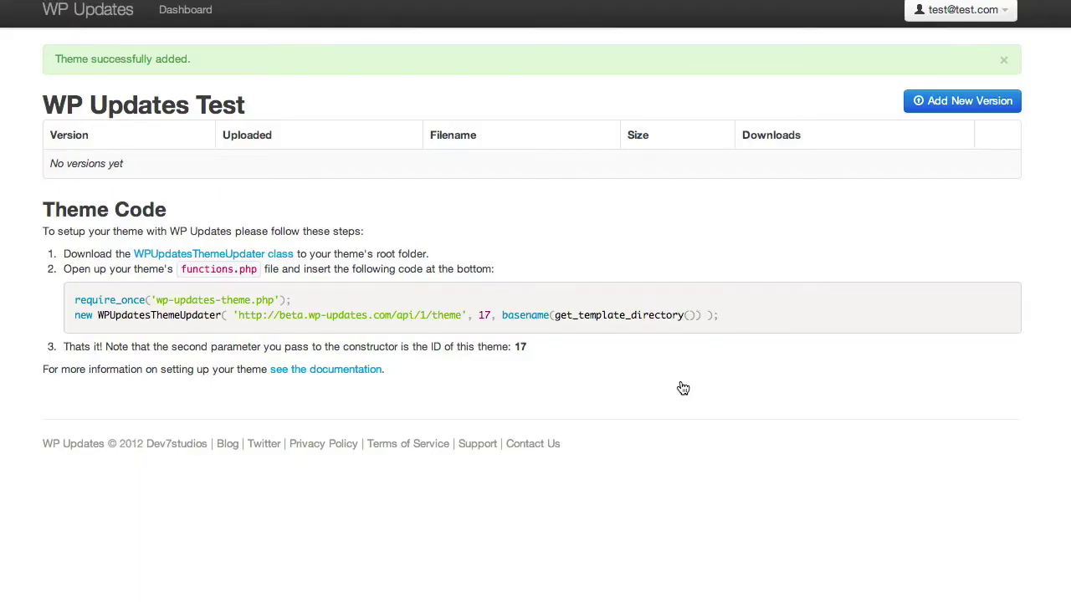
Compare the added theme's name with the current theme and version in WordPress, and review the theme code on its WP Updates page
drag(55, 105, 279, 110)
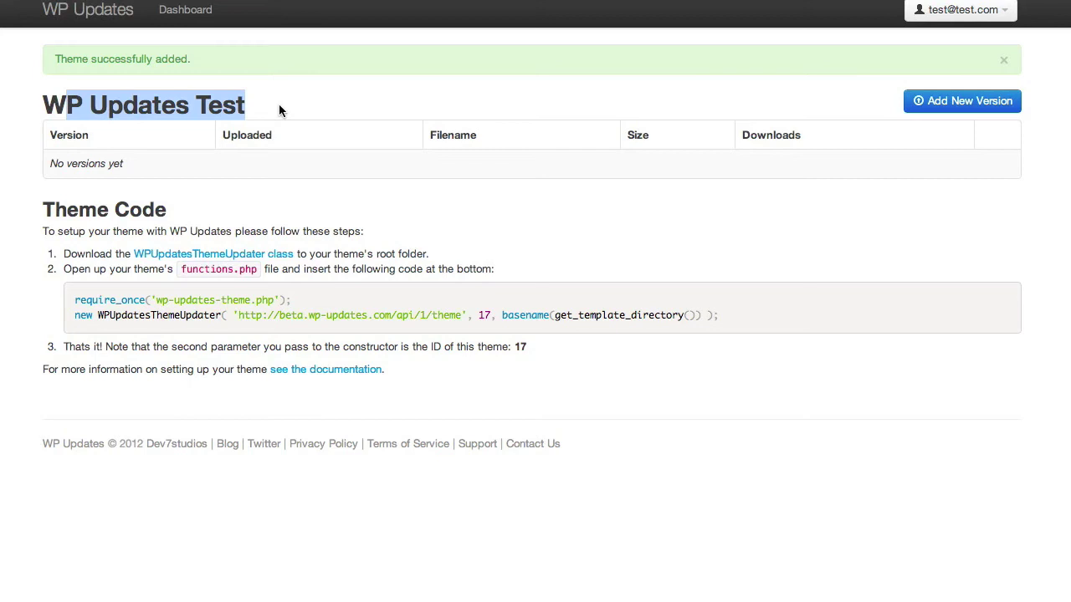
click(282, 107)
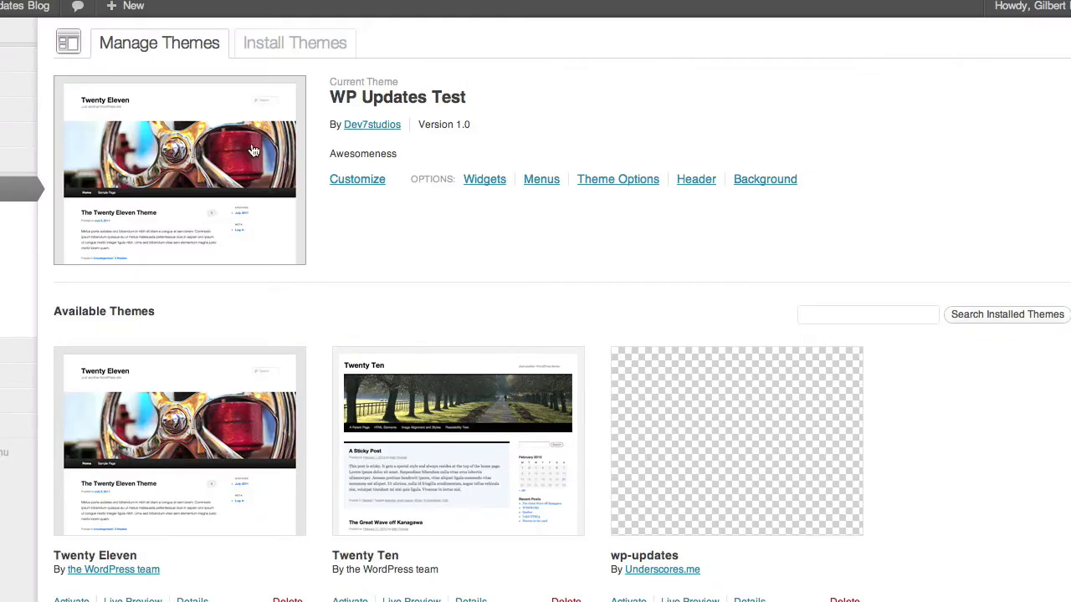
triple_click(472, 122)
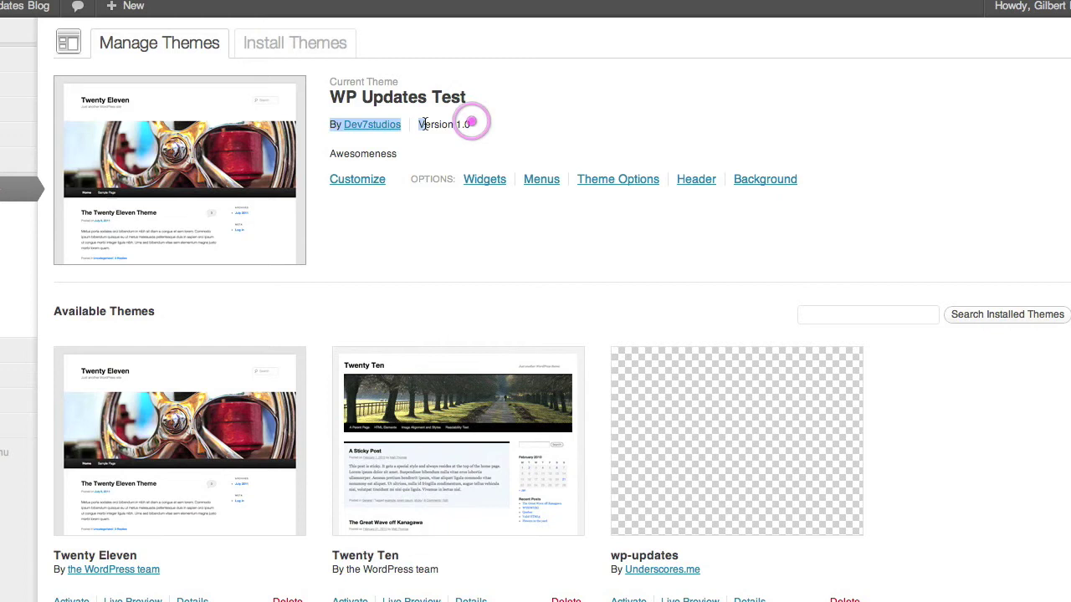
click(537, 127)
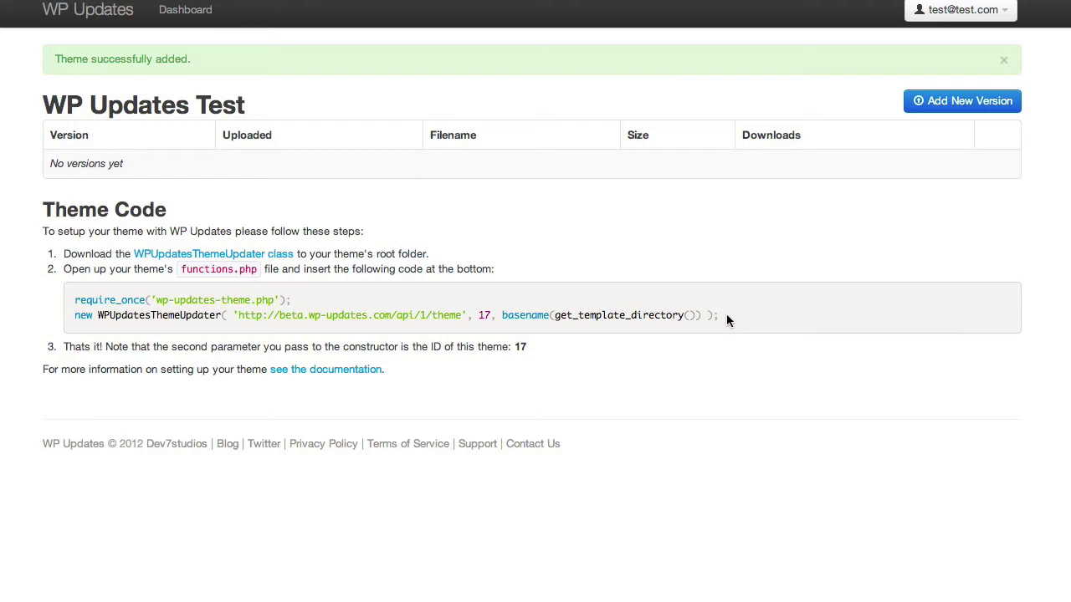
drag(721, 316, 74, 299)
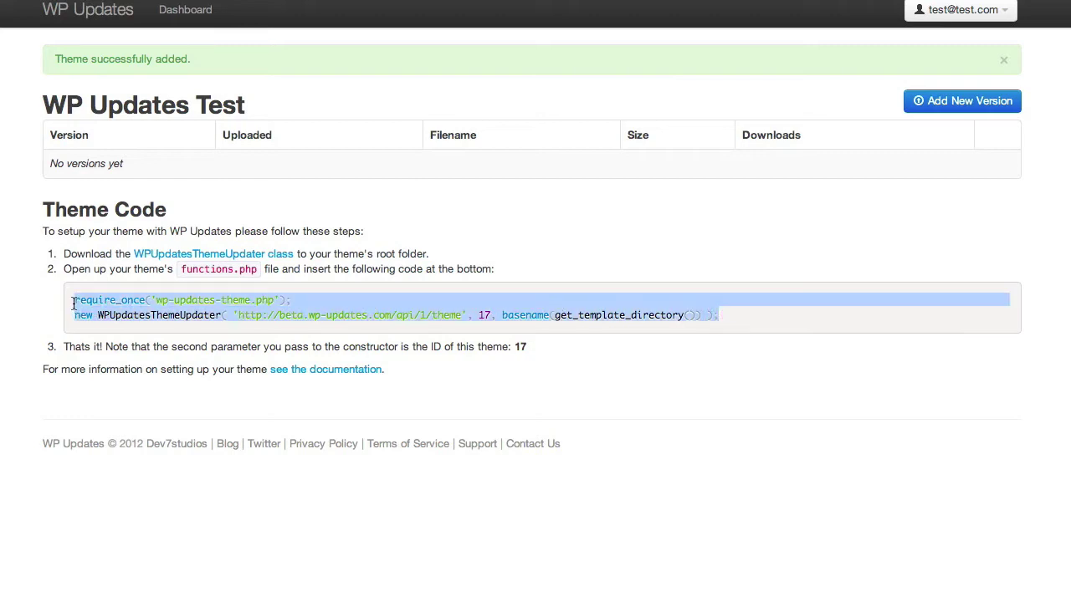
click(103, 296)
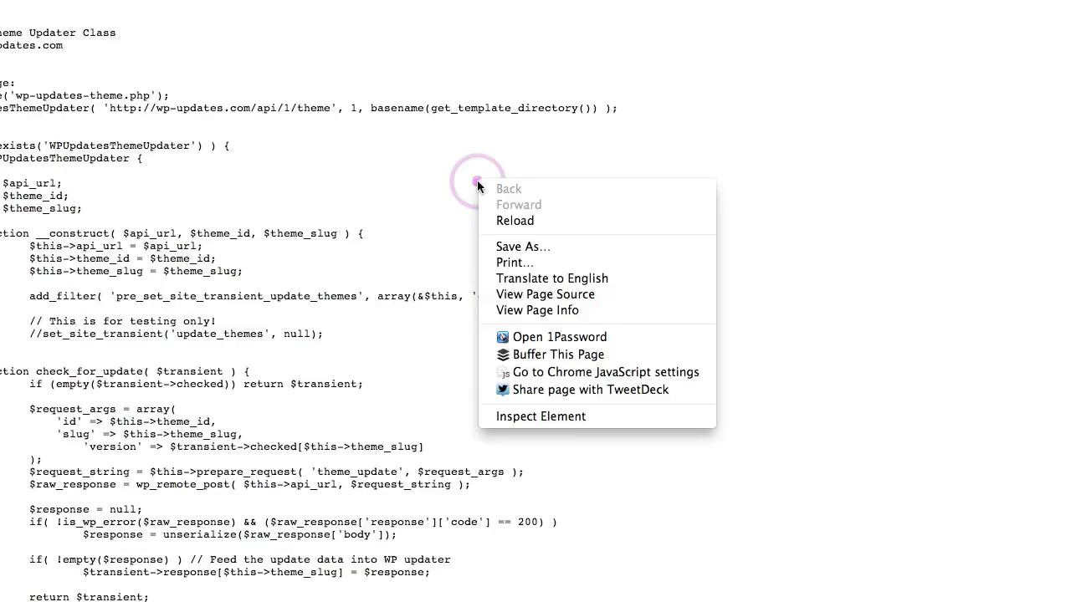
Save the updater class file wp-updates-theme.php into the wp-updates-test theme folder
click(546, 248)
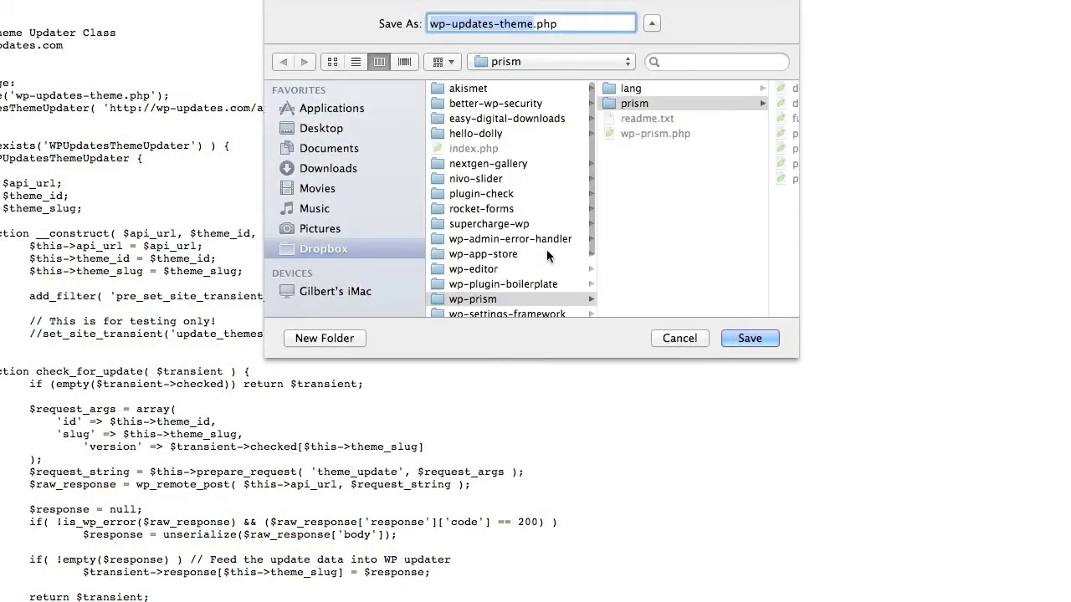
scroll(548, 255, down, 3)
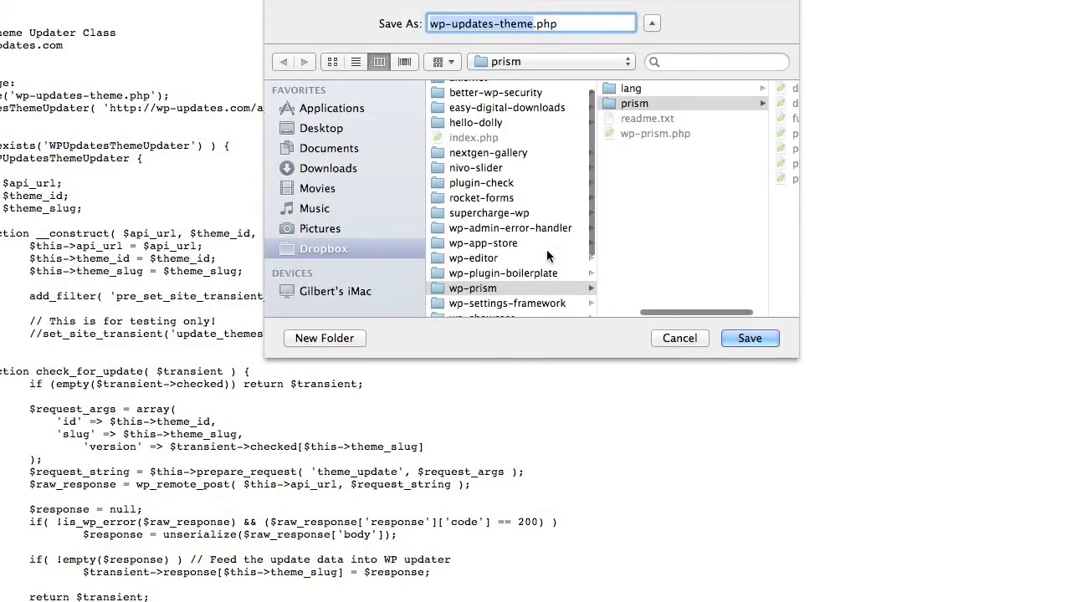
click(701, 149)
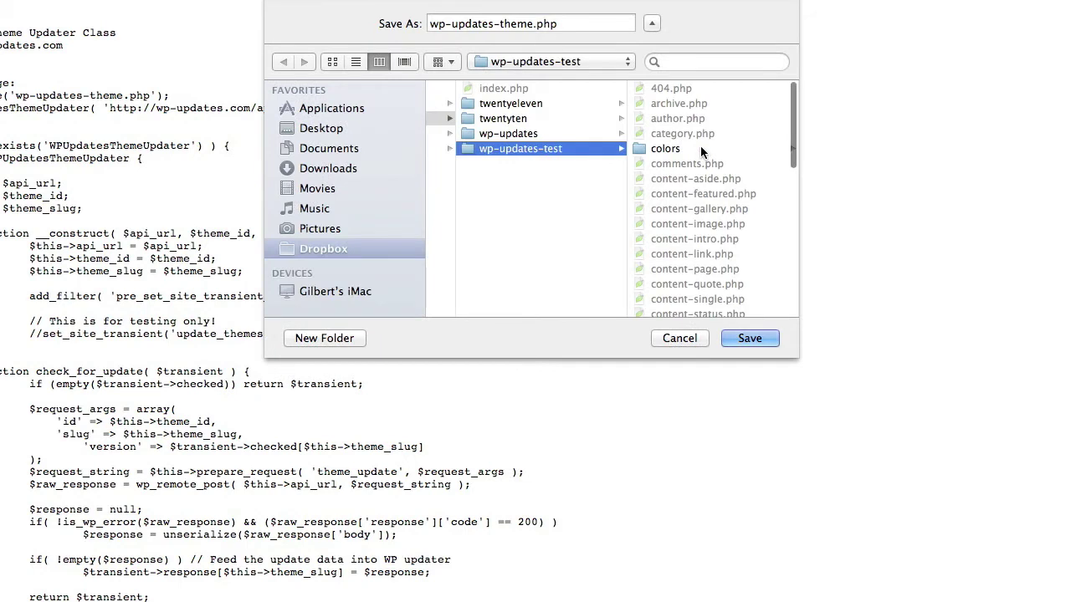
click(751, 338)
click(751, 339)
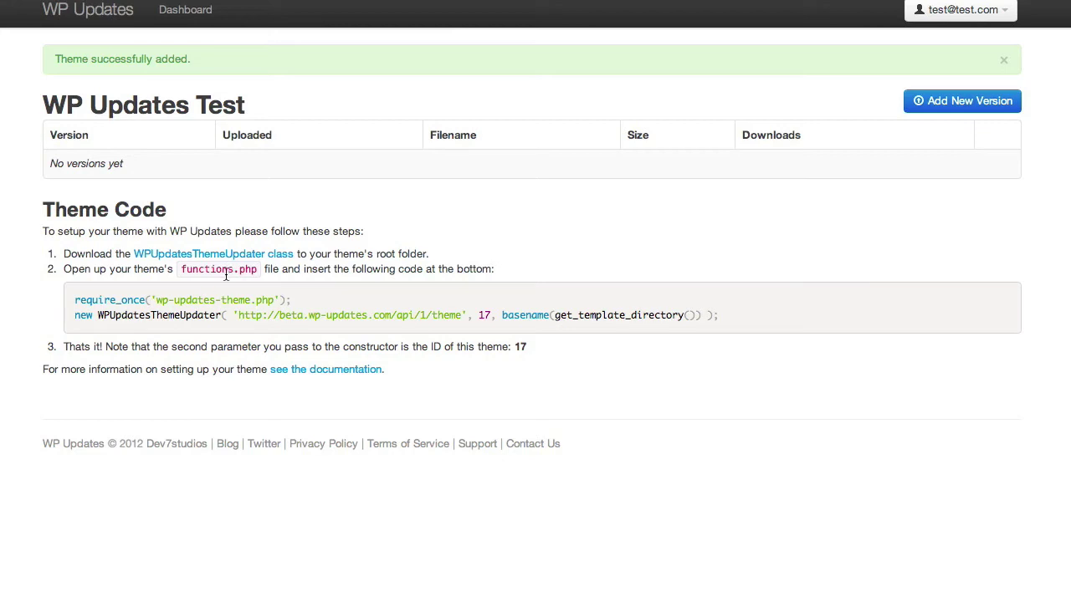
Copy the two-line theme code from the WP Updates page and select the theme's functions.php in the code editor
drag(756, 317, 70, 305)
key(super+c)
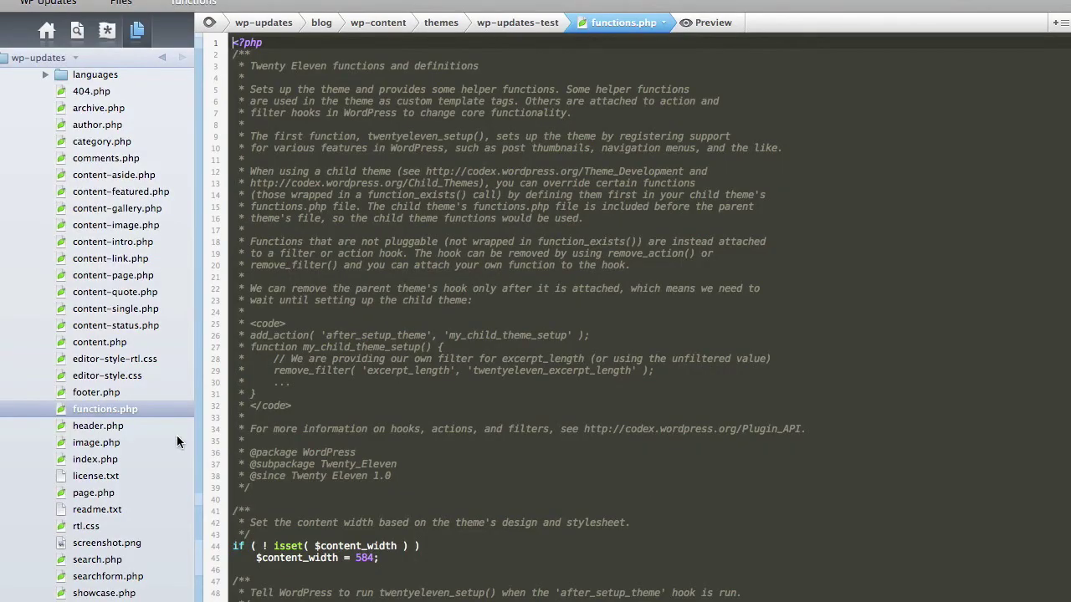
click(122, 413)
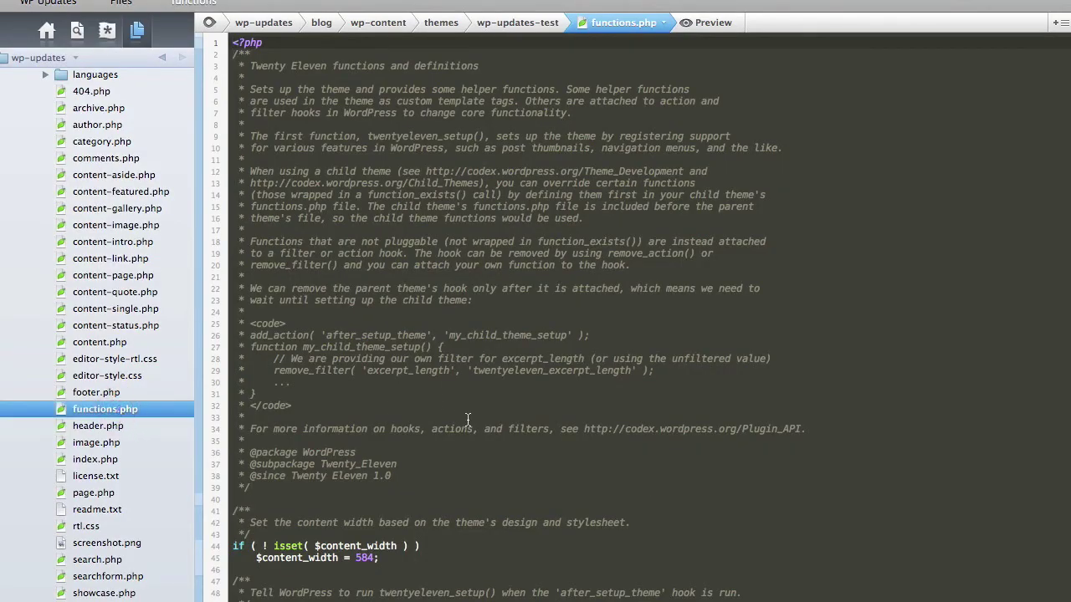
Check that wp-updates-theme.php is in the theme's folder, and return to functions.php
scroll(137, 441, down, 10)
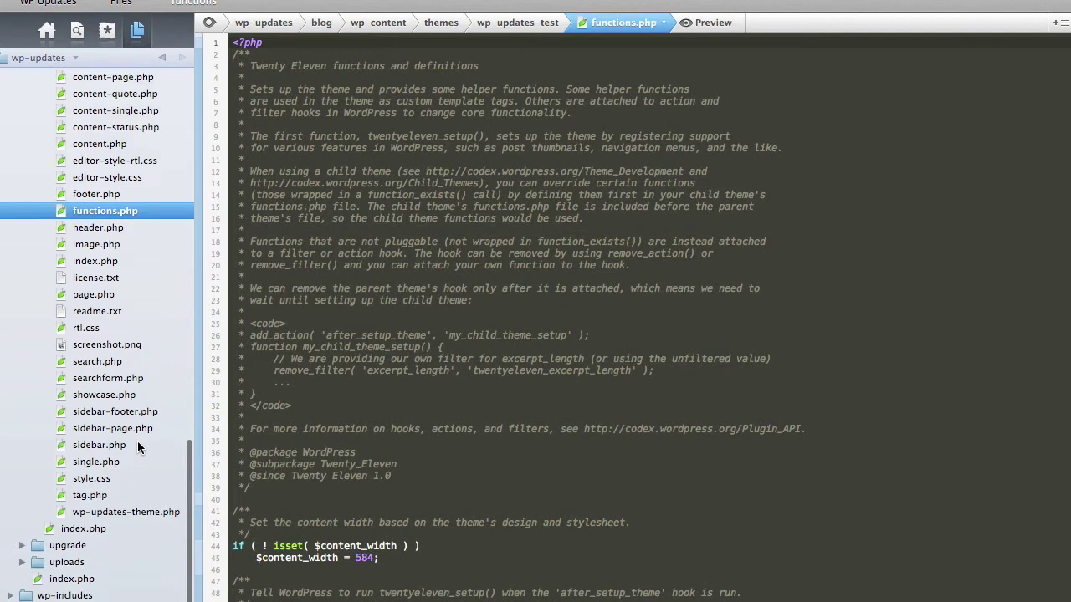
click(125, 409)
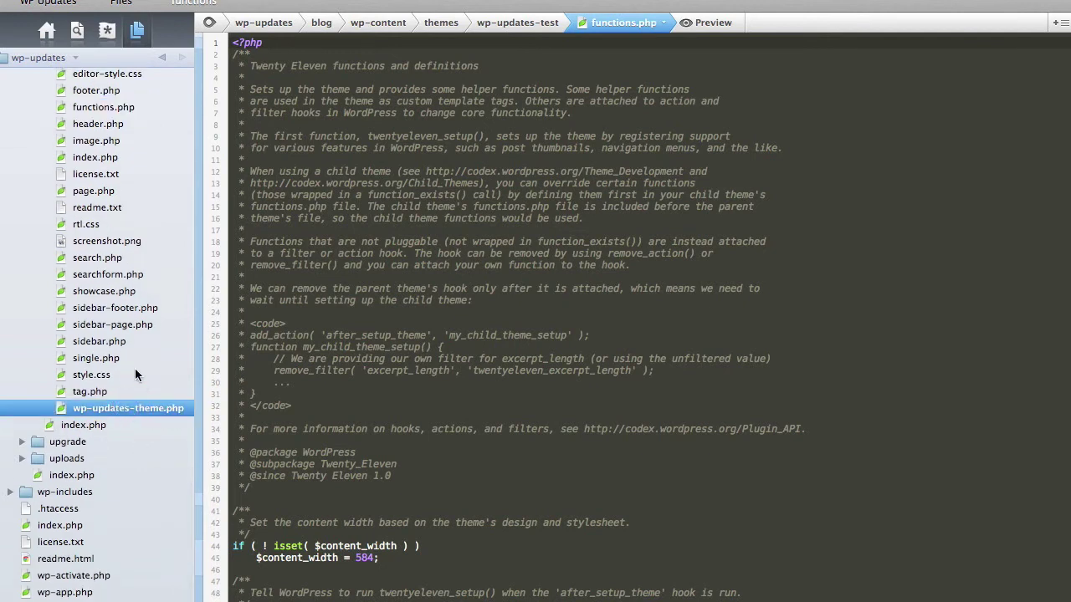
scroll(138, 377, up, 3)
scroll(138, 377, up, 1)
click(124, 207)
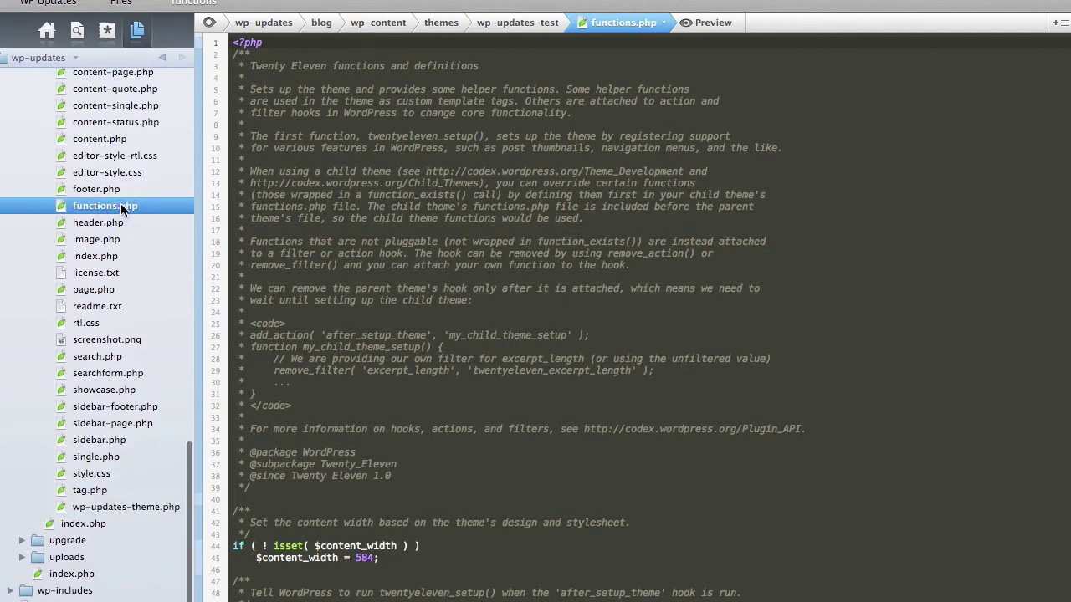
Paste the copied updater code into functions.php below the opening comment block, separated by a blank line
scroll(460, 535, down, 3)
click(306, 389)
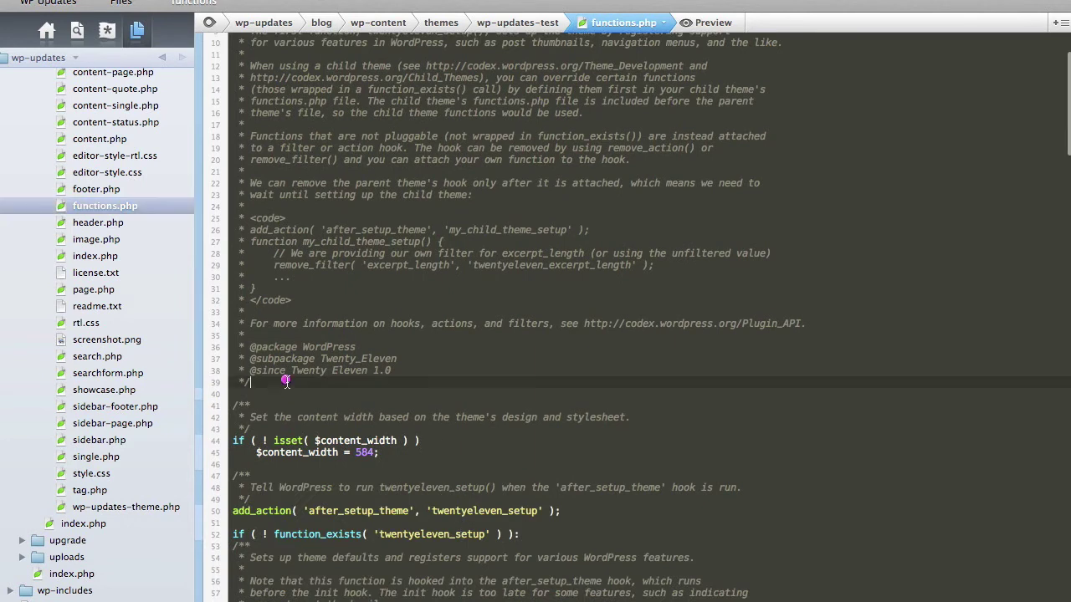
key(Return)
key(Return)
key(super+v)
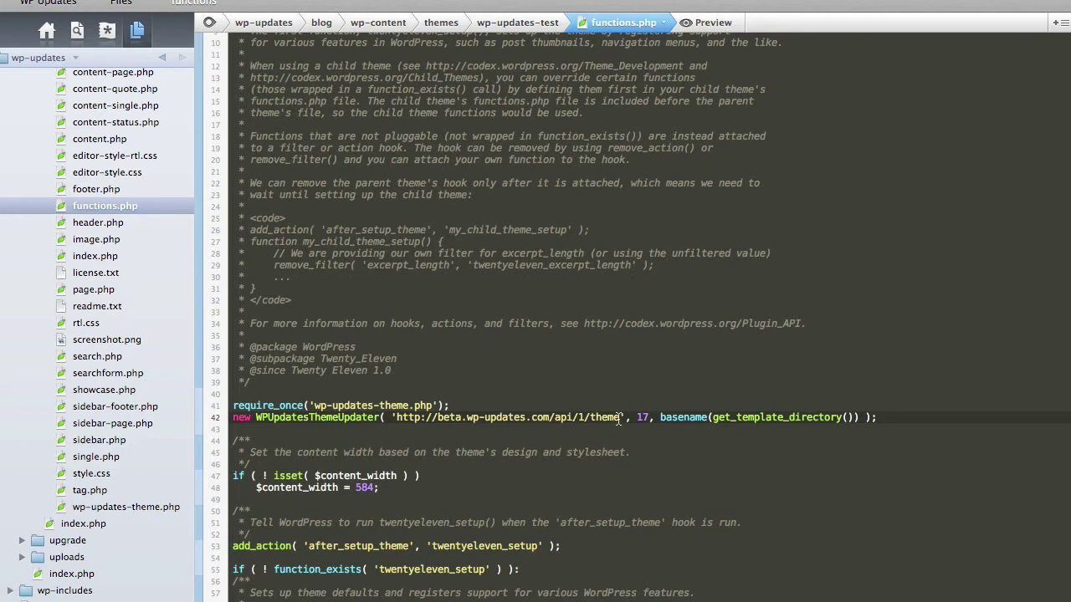
Check the theme ID parameter in the pasted WPUpdatesThemeUpdater line, and return to the theme's WP Updates page
double_click(643, 417)
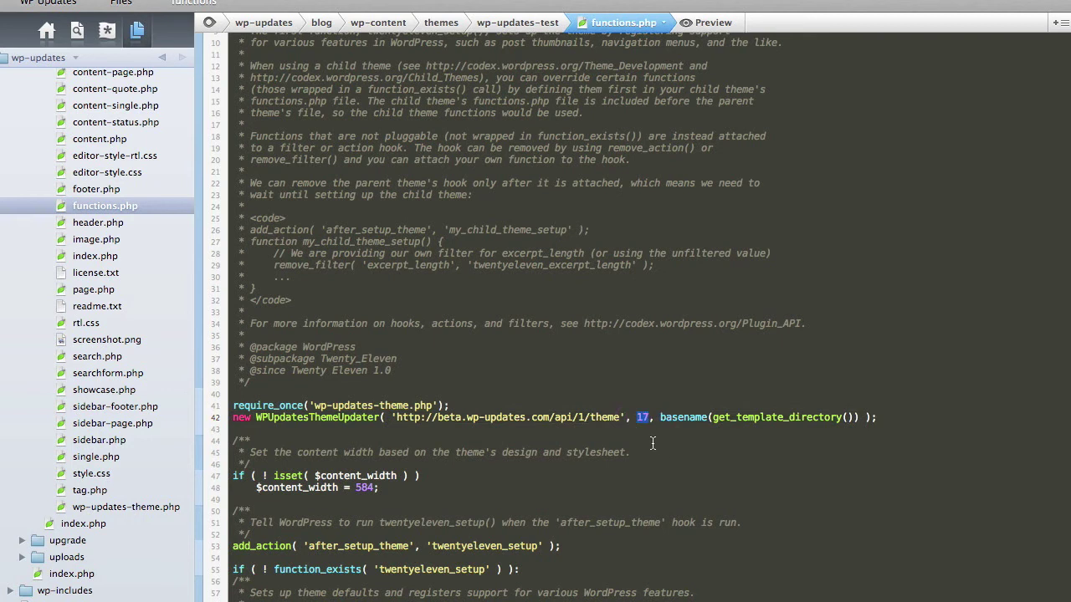
click(686, 439)
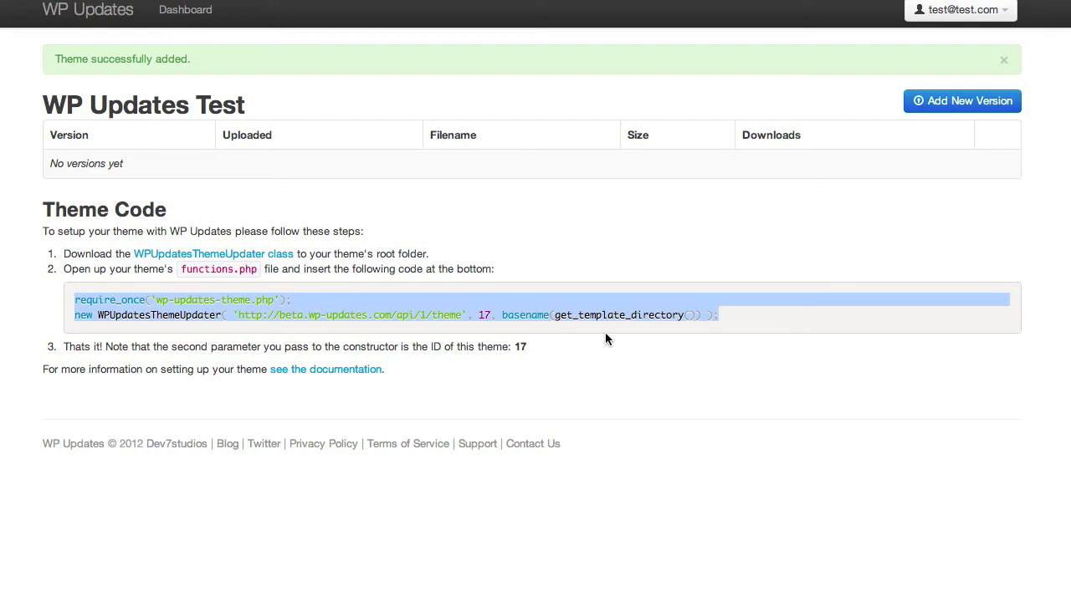
click(585, 355)
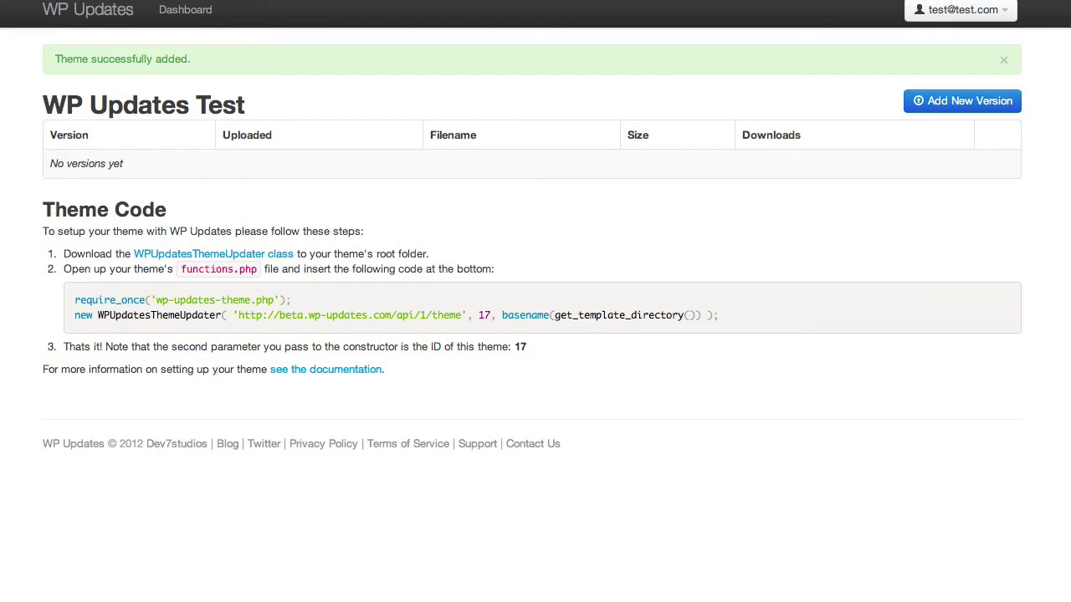
Upload wp-updates-test.zip as new version 1.1 of the theme with the version changes "Changed some code."
click(951, 102)
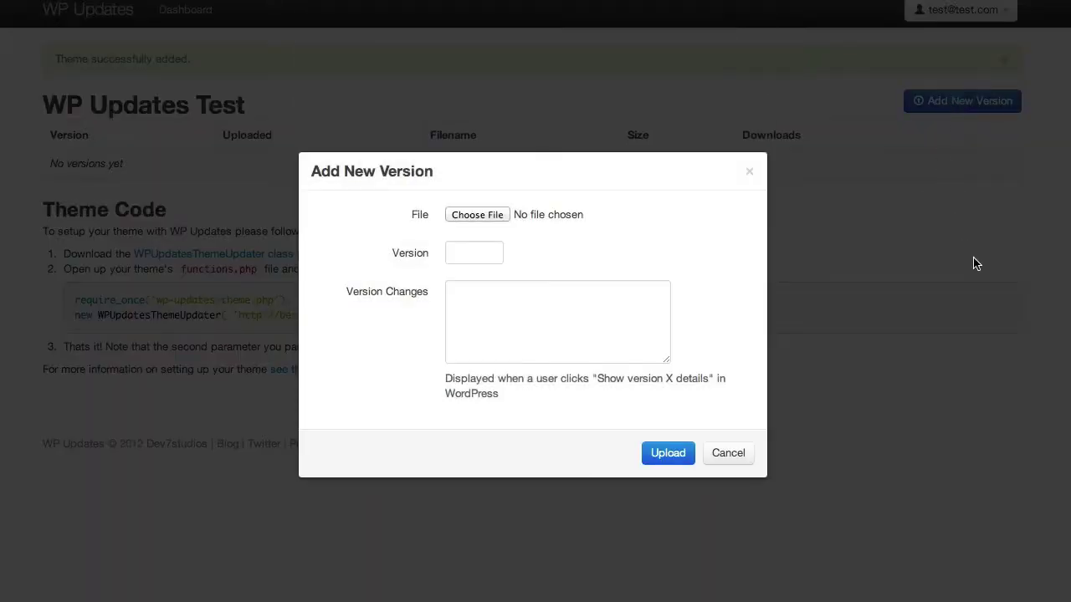
drag(1070, 284, 494, 217)
click(481, 257)
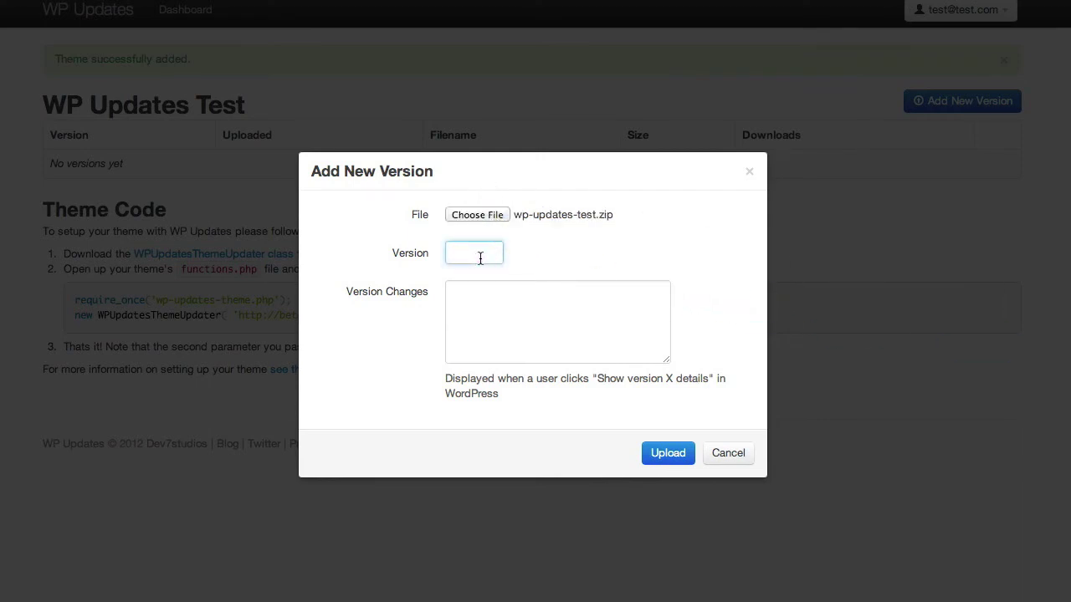
text(1.1)
click(586, 327)
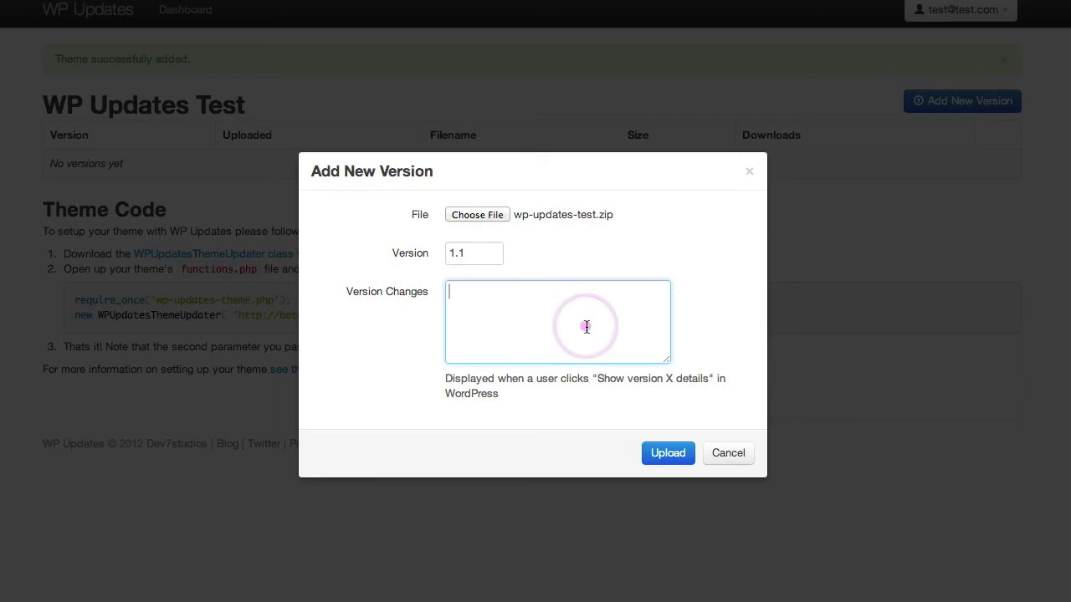
text(C)
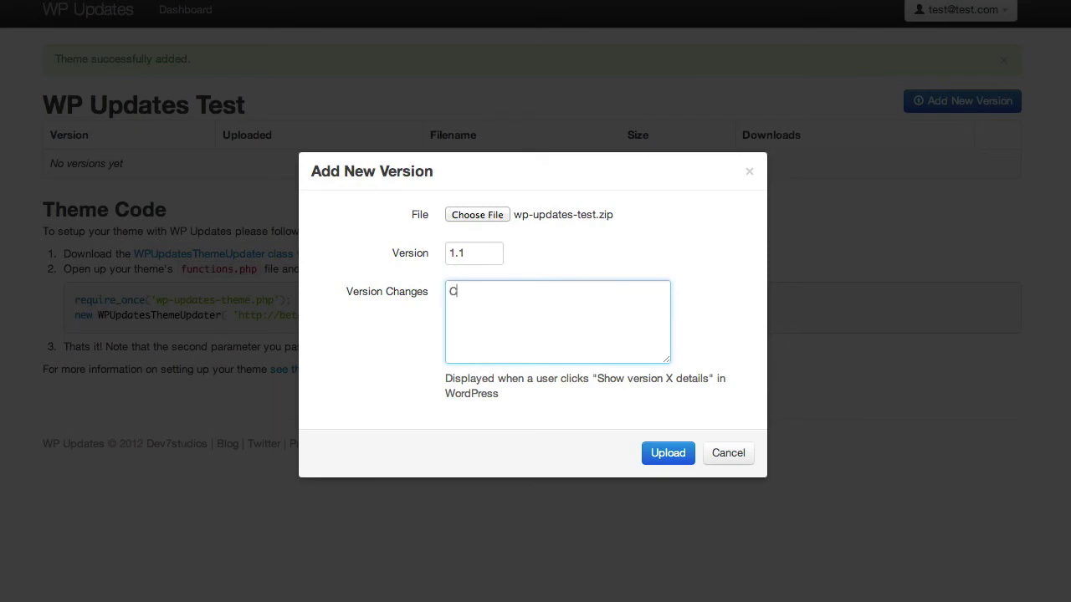
text(hanged some code.)
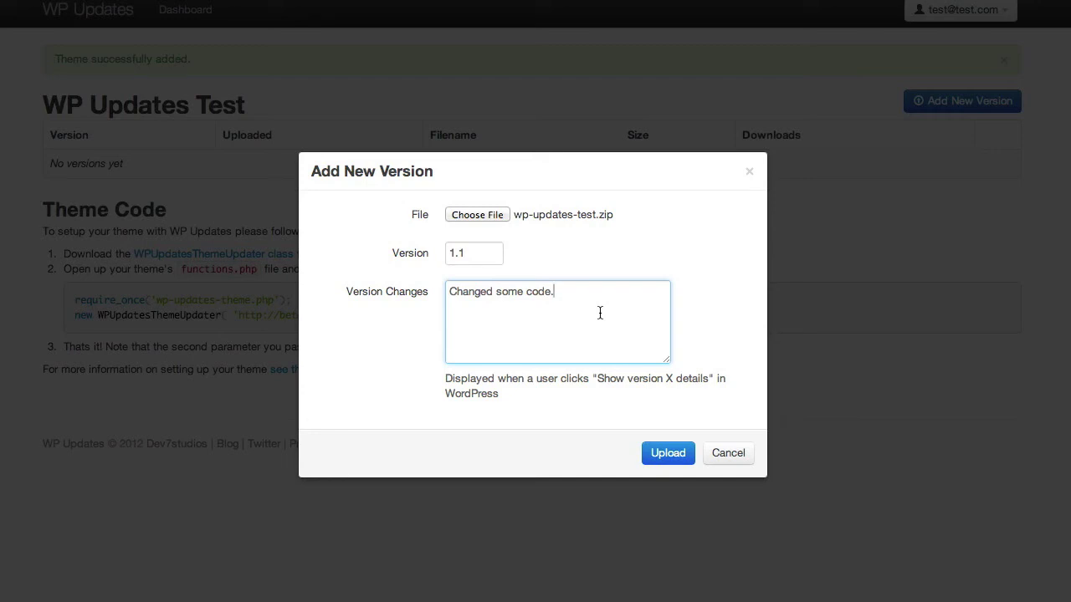
click(668, 456)
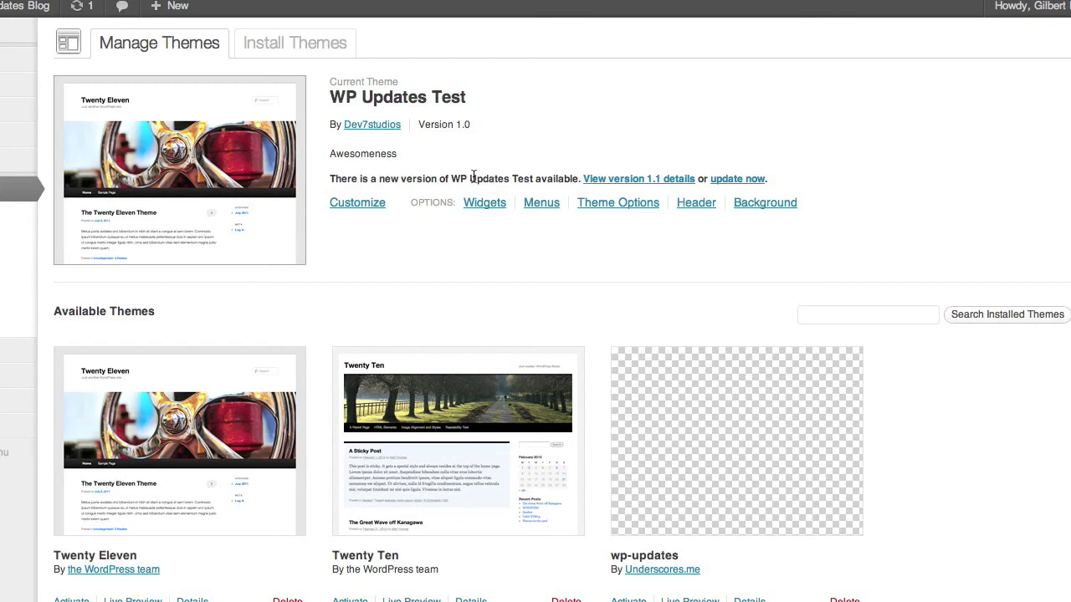
Update the WP Updates Test theme to version 1.1 in WordPress and check its version on the Themes page
click(736, 180)
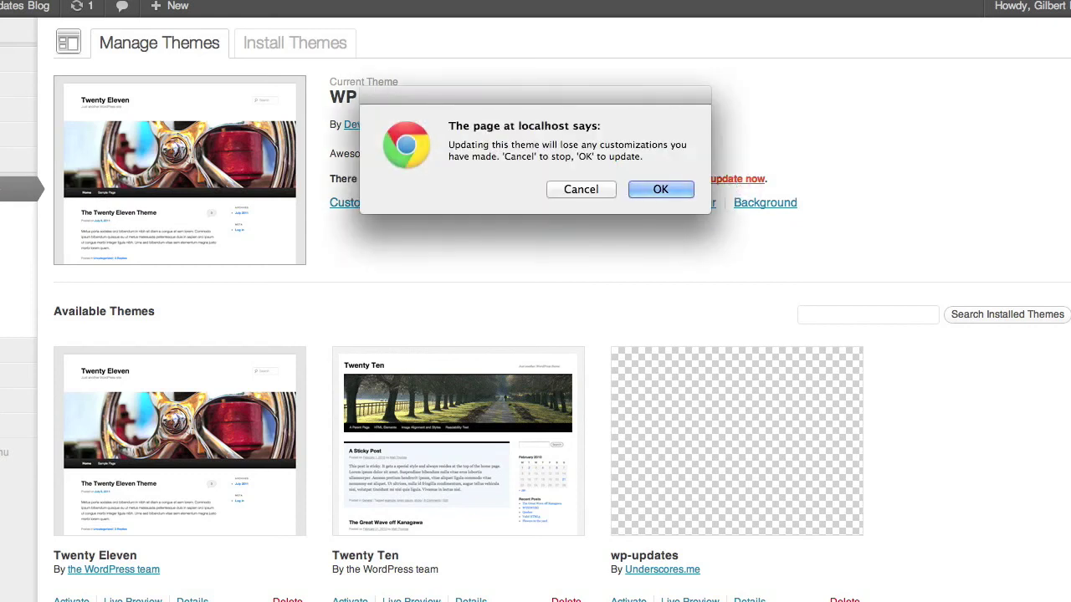
click(661, 190)
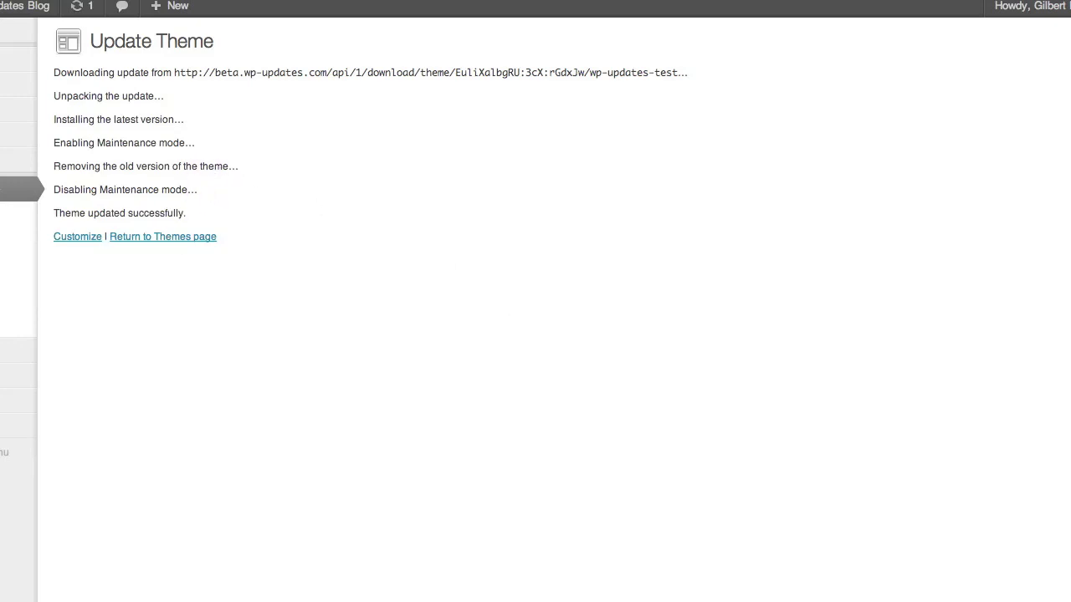
click(175, 246)
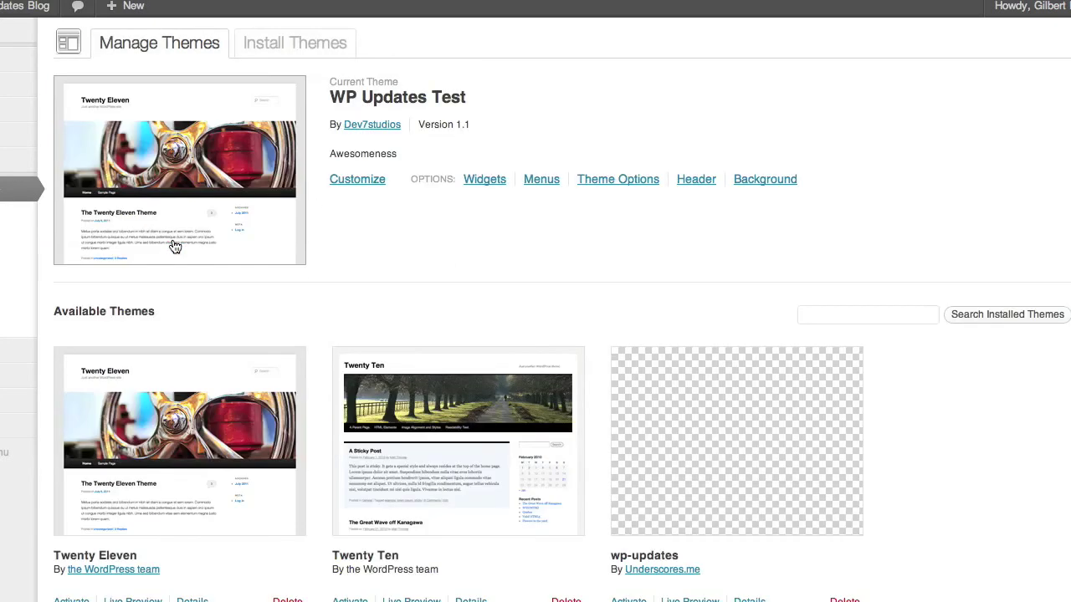
click(473, 126)
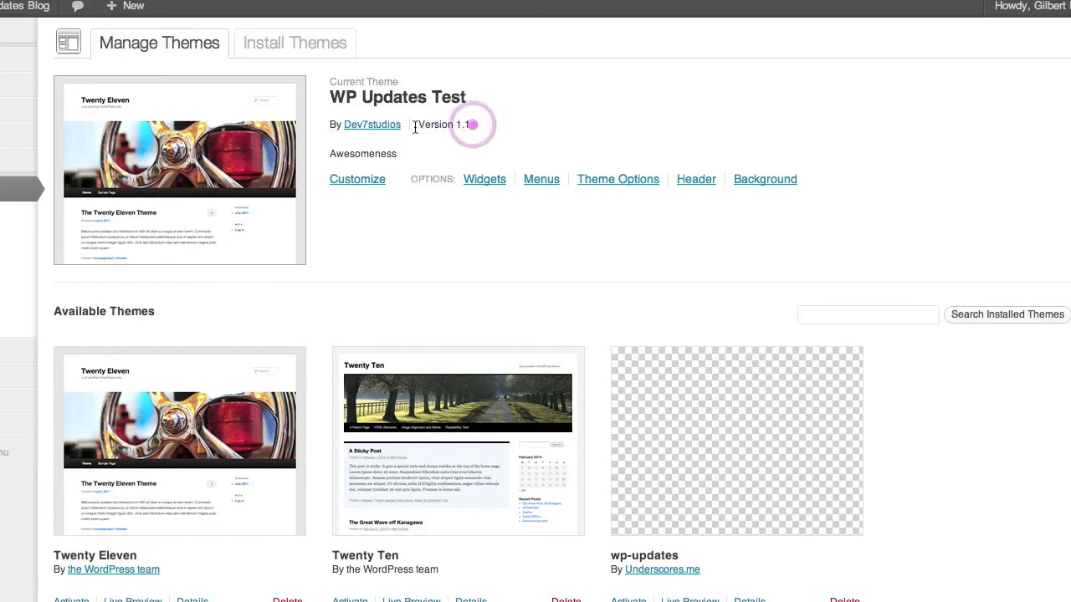
click(563, 125)
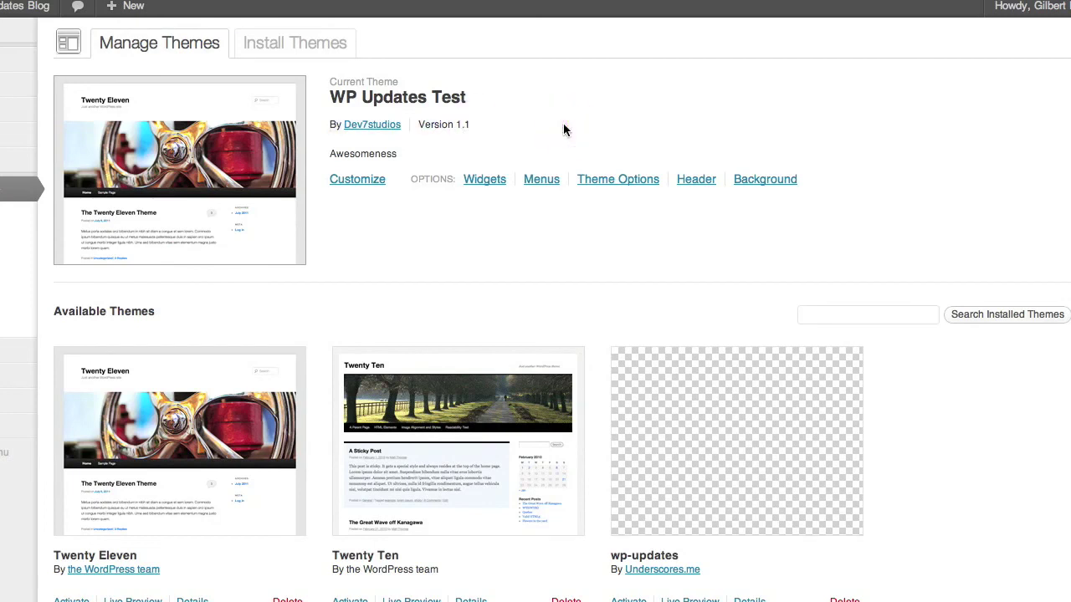